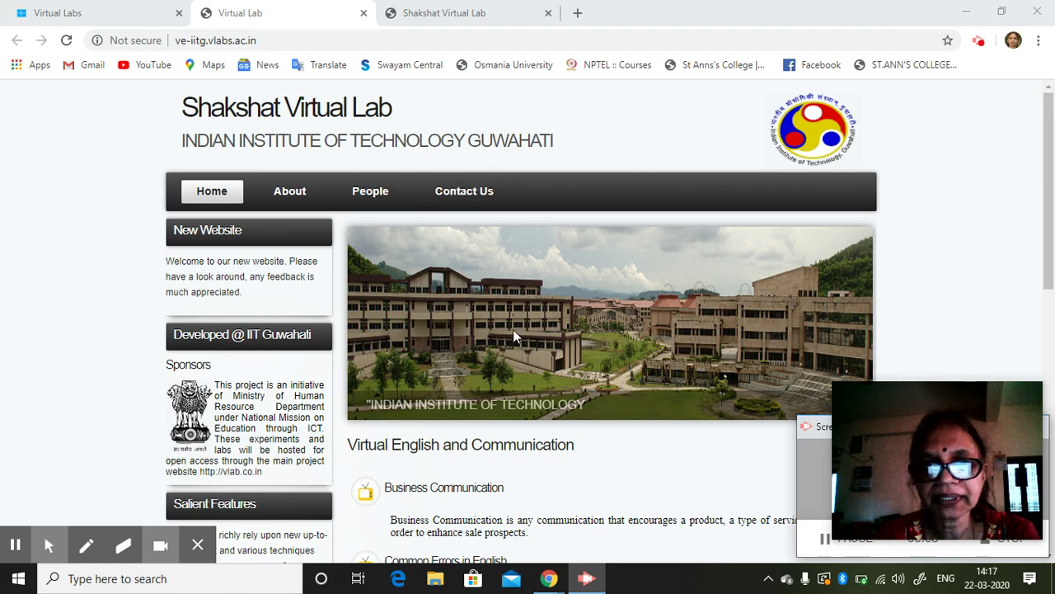
Browse the lab's module list and open the Common Errors in English module
{"action": "scroll", "coordinate": [515, 334], "scroll_direction": "down", "scroll_amount": 3}
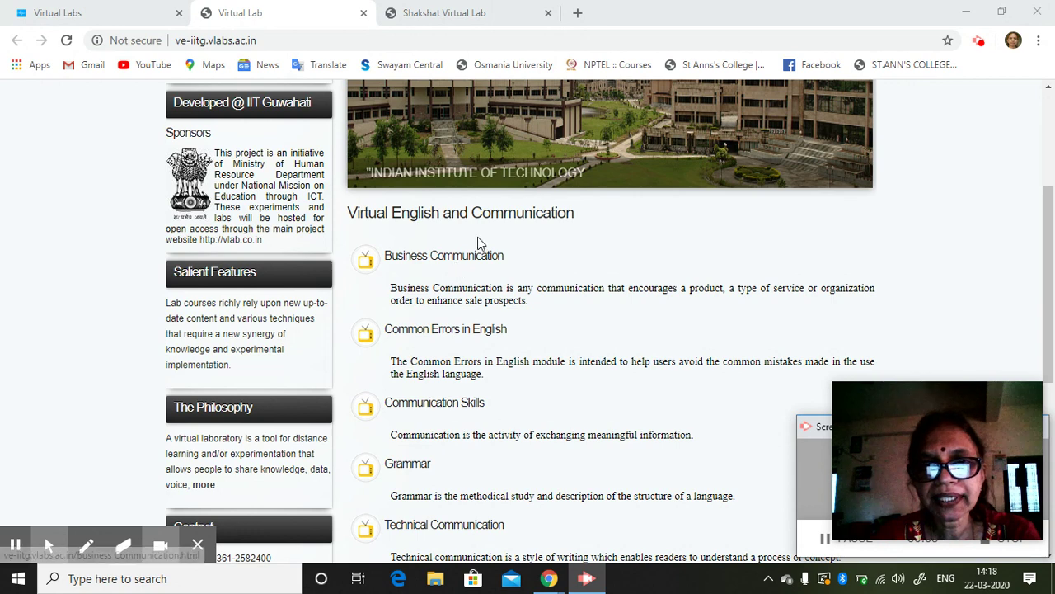
{"action": "scroll", "coordinate": [486, 245], "scroll_direction": "down", "scroll_amount": 2}
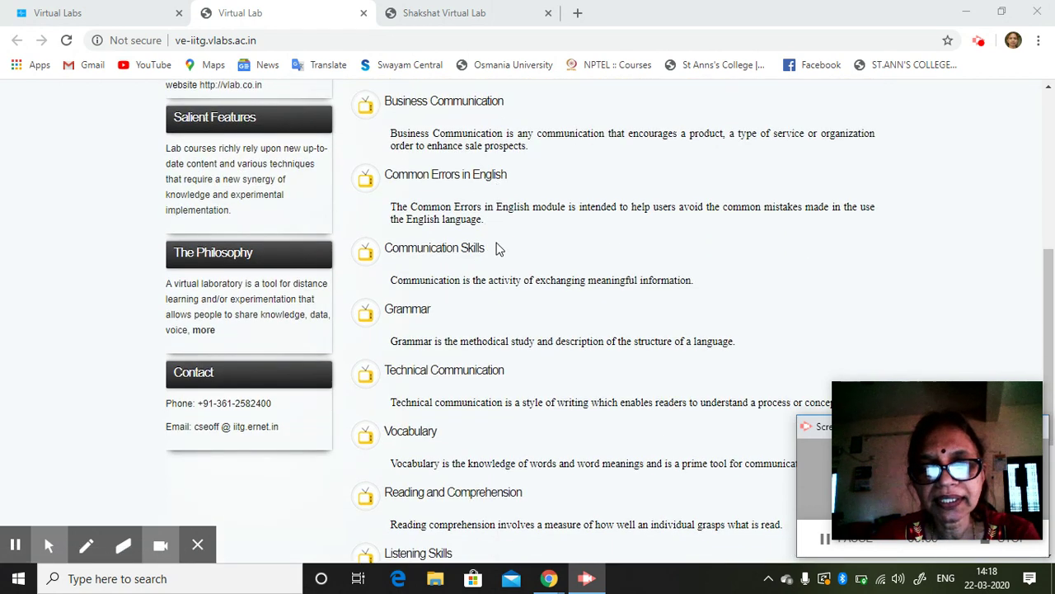
{"action": "scroll", "coordinate": [484, 369], "scroll_direction": "down", "scroll_amount": 2}
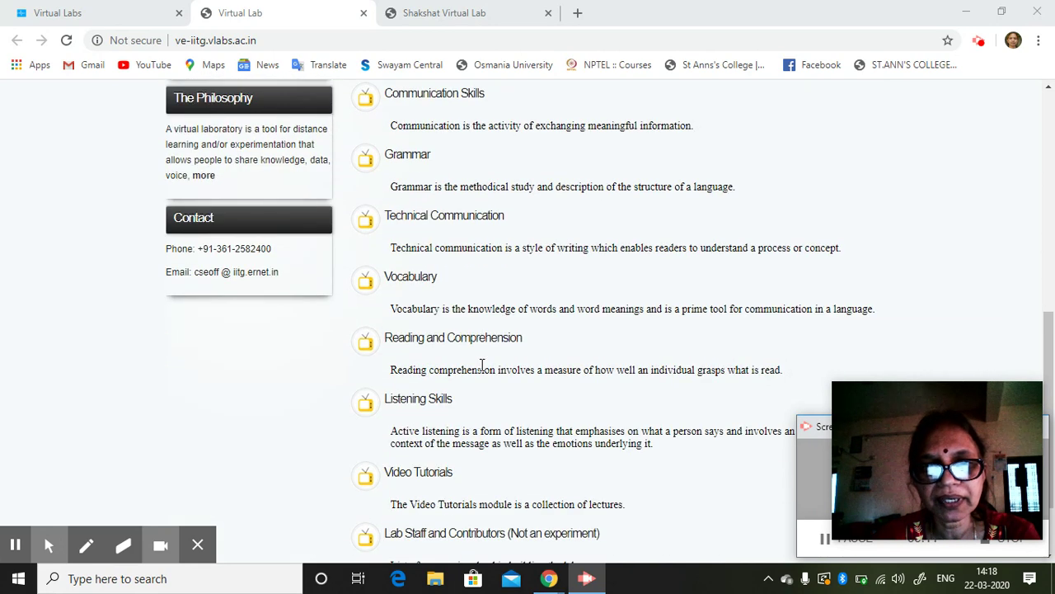
{"action": "scroll", "coordinate": [485, 372], "scroll_direction": "down", "scroll_amount": 1}
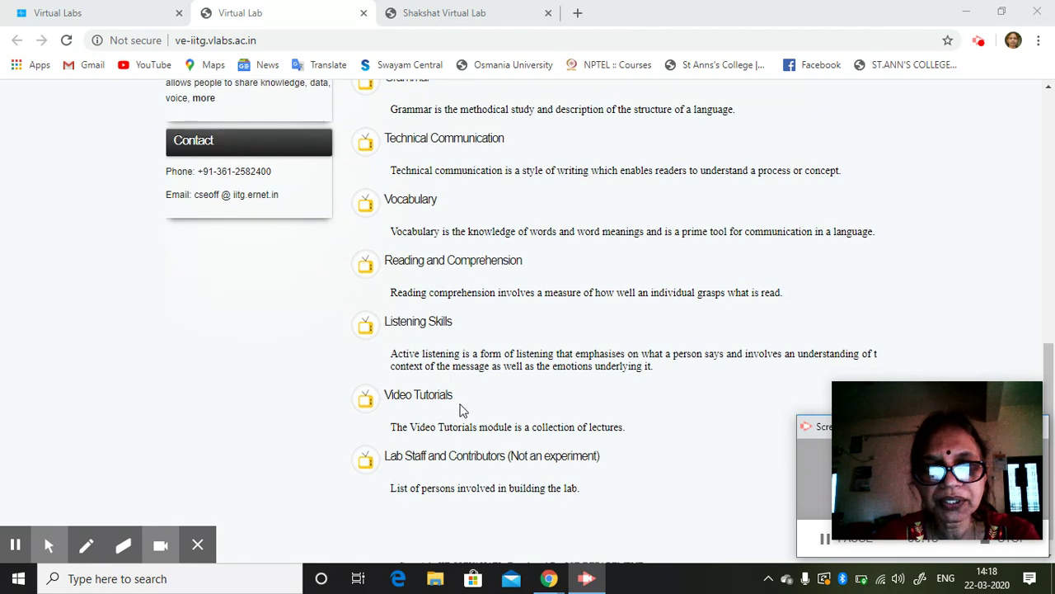
{"action": "scroll", "coordinate": [587, 401], "scroll_direction": "up", "scroll_amount": 2}
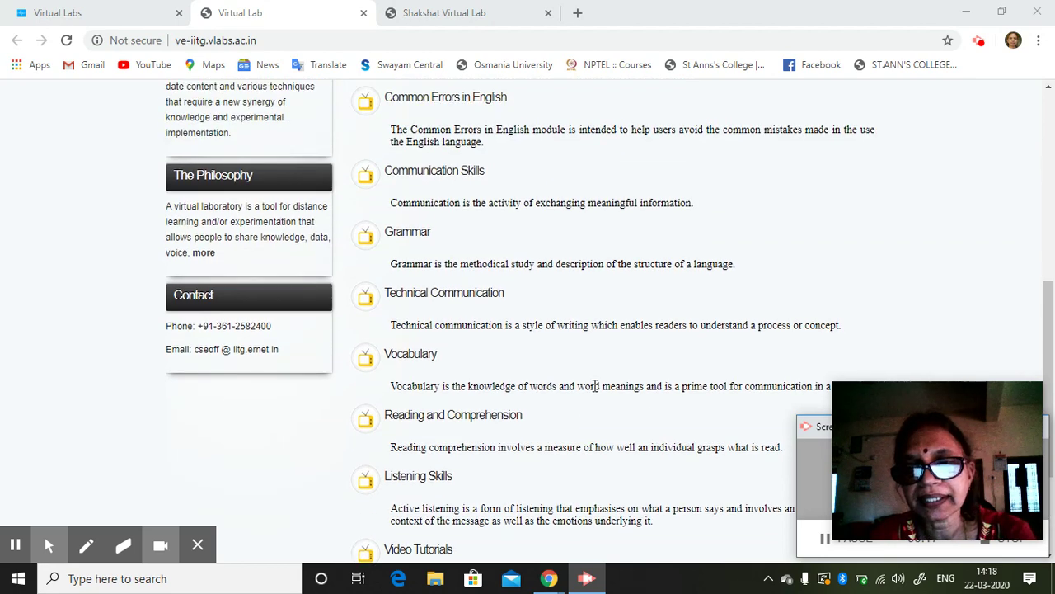
{"action": "scroll", "coordinate": [600, 381], "scroll_direction": "up", "scroll_amount": 2}
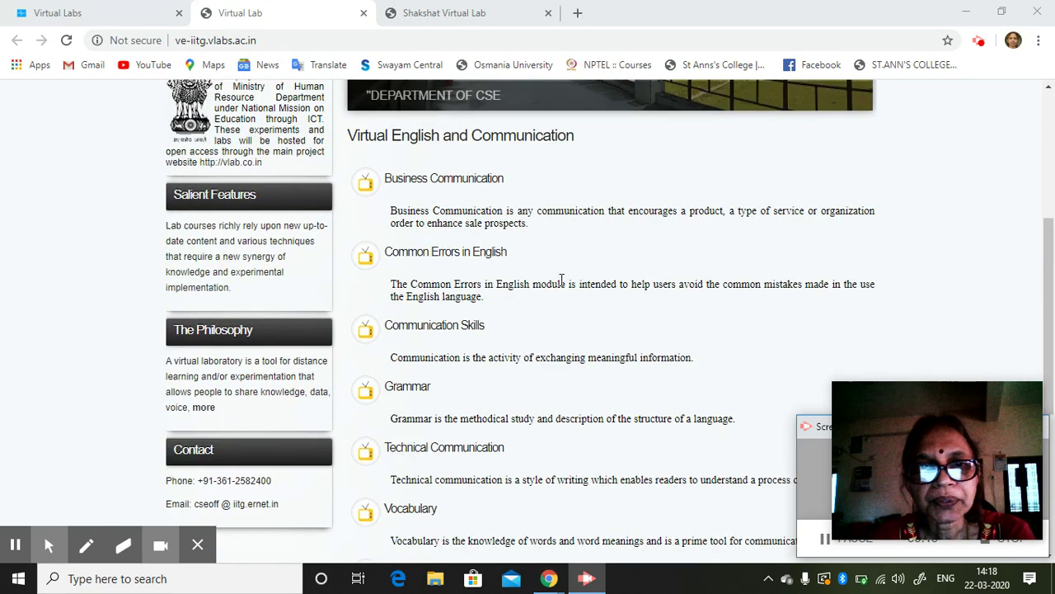
{"action": "left_click", "coordinate": [480, 252]}
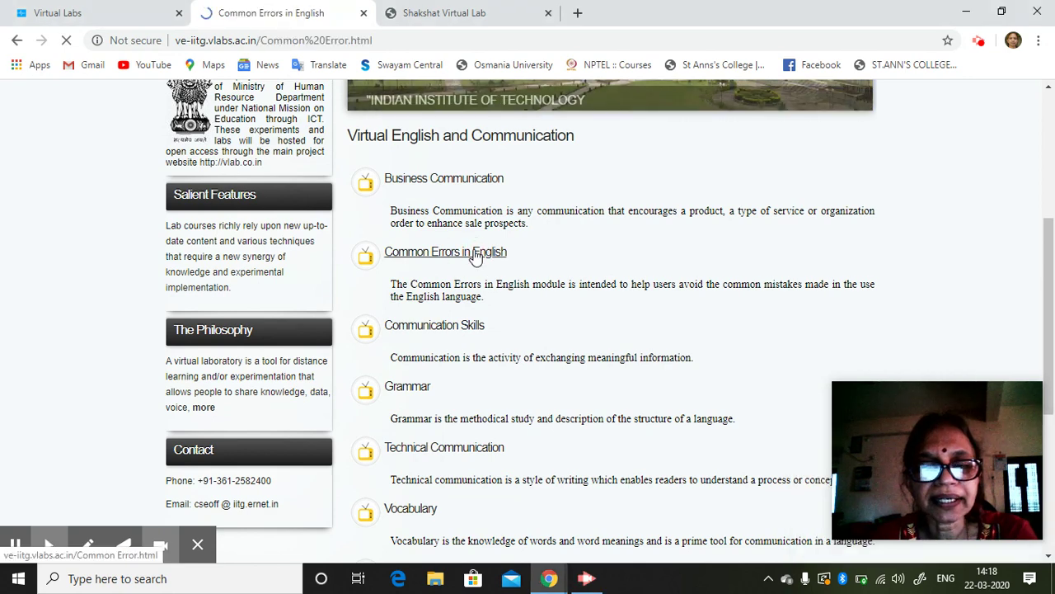
Go from the module's Procedure page to its Self Evaluation exercise list
{"action": "scroll", "coordinate": [476, 335], "scroll_direction": "down", "scroll_amount": 2}
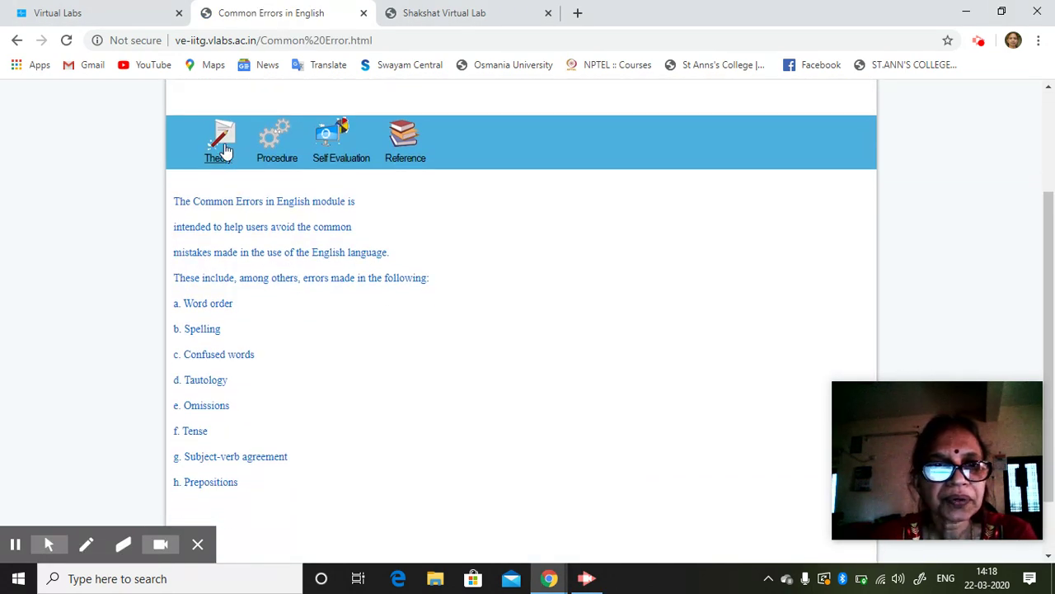
{"action": "left_click", "coordinate": [285, 146]}
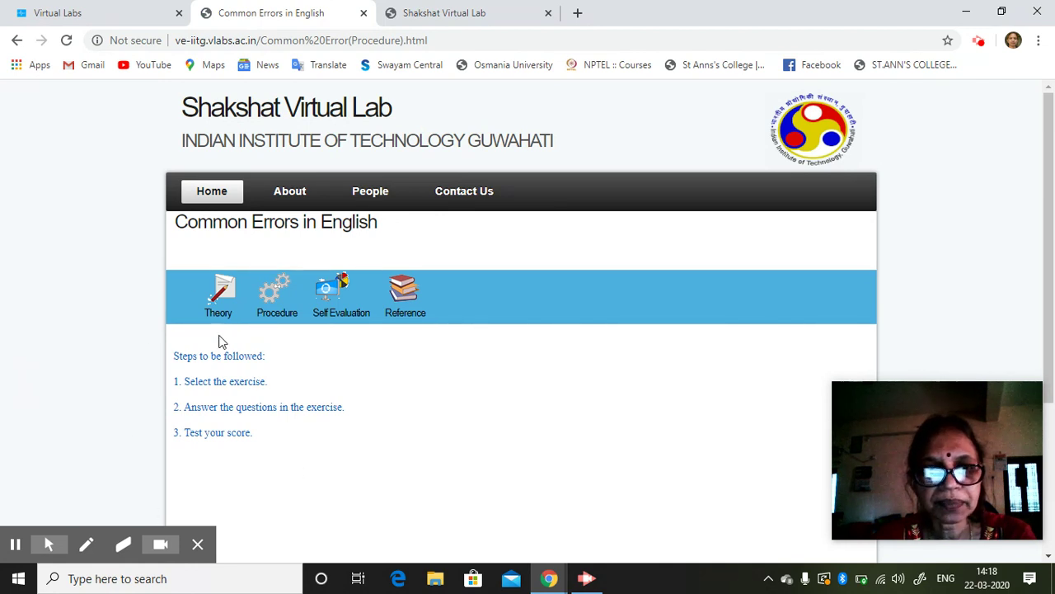
{"action": "left_click", "coordinate": [351, 297]}
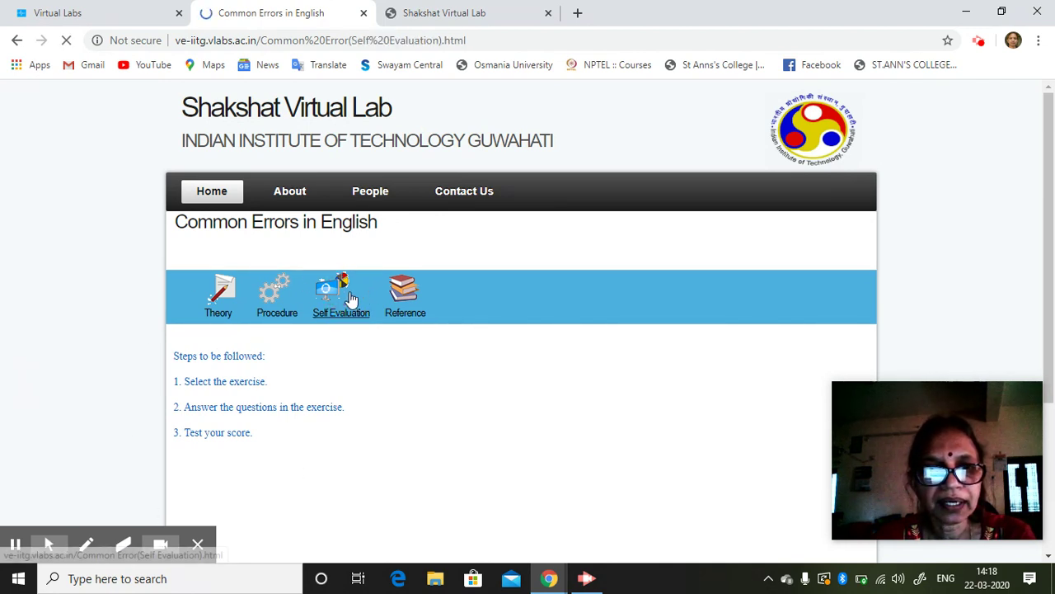
{"action": "scroll", "coordinate": [349, 300], "scroll_direction": "down", "scroll_amount": 2}
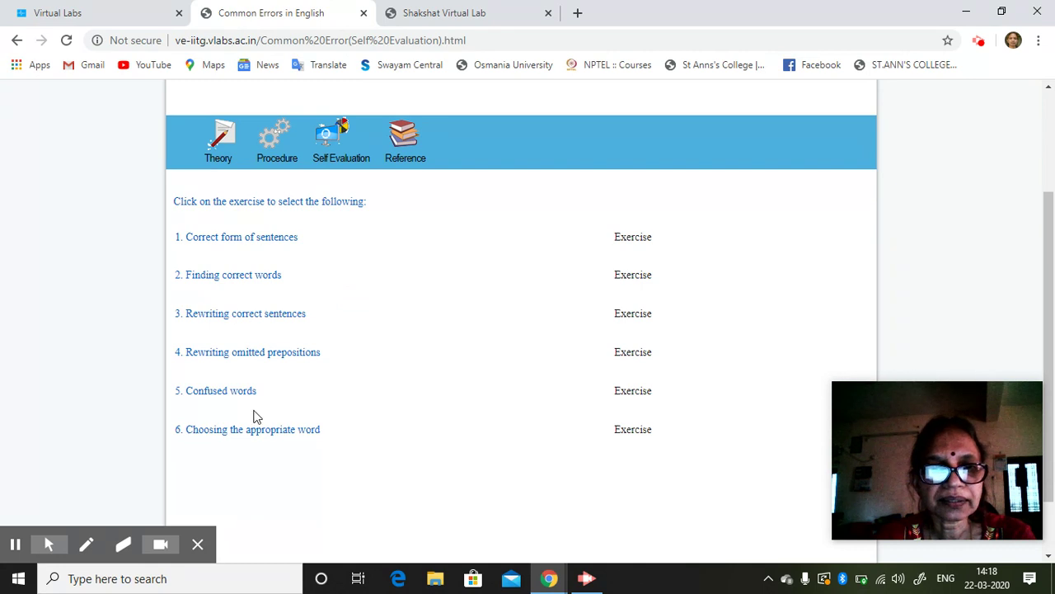
Start the Confused words exercise, choose option b for questions 1–3, and dismiss the battery warning
{"action": "left_click", "coordinate": [633, 394]}
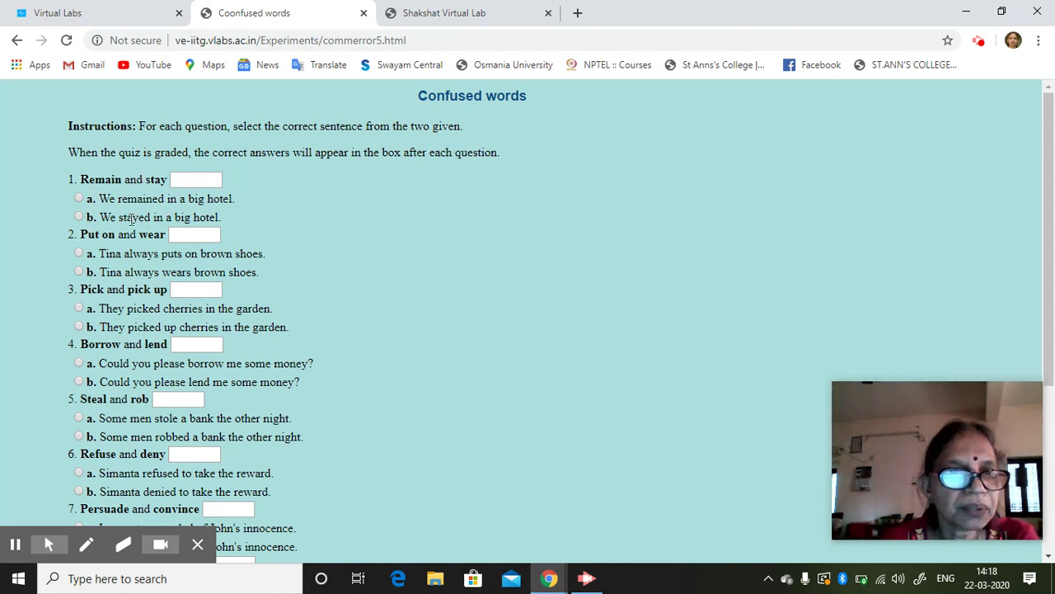
{"action": "left_click", "coordinate": [79, 218]}
{"action": "scroll", "coordinate": [276, 267], "scroll_direction": "down", "scroll_amount": 2}
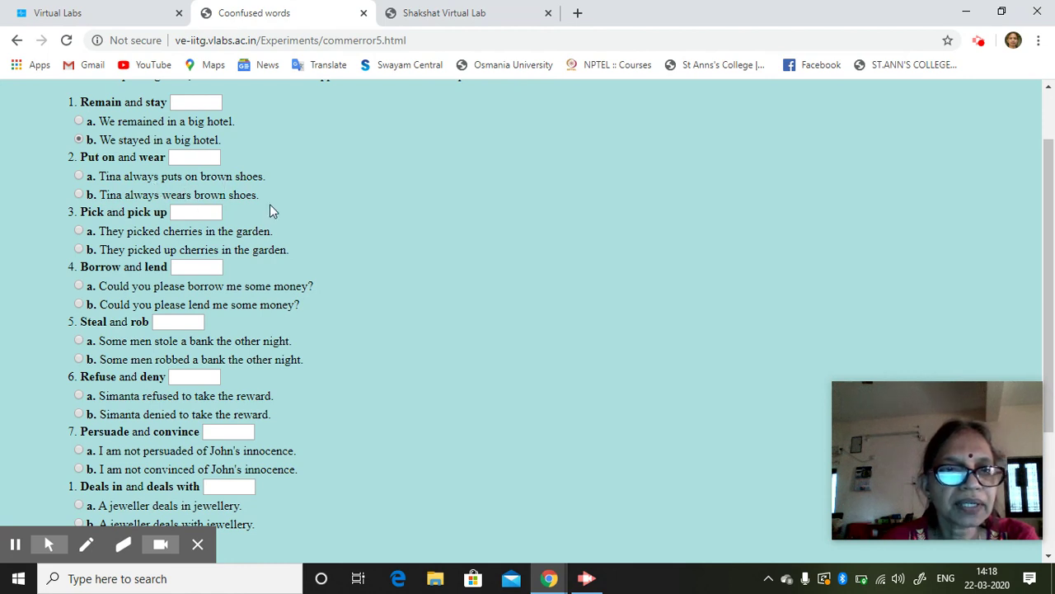
{"action": "left_click", "coordinate": [79, 195]}
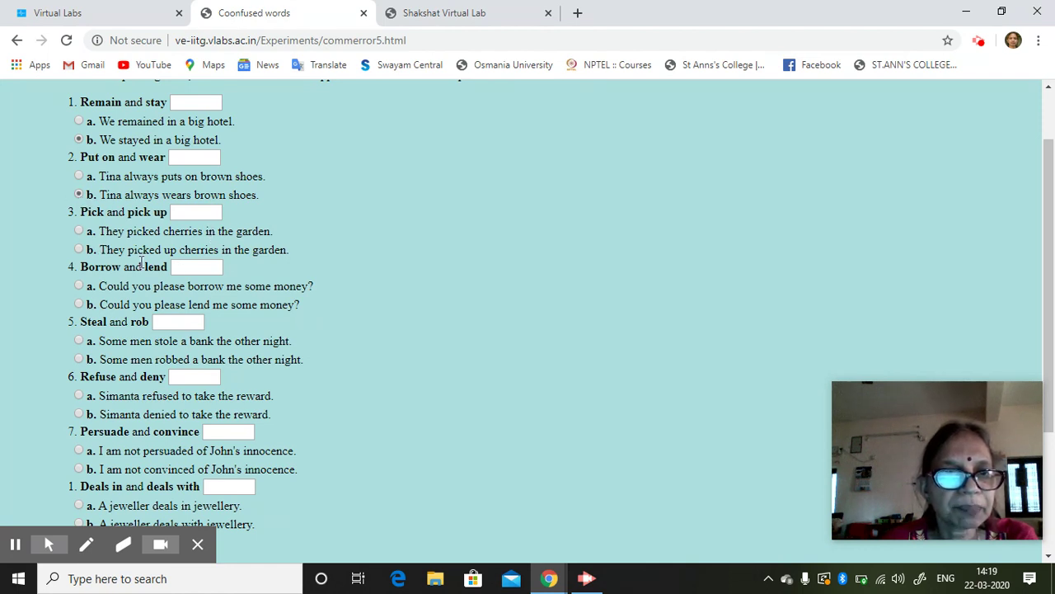
{"action": "left_click", "coordinate": [78, 250]}
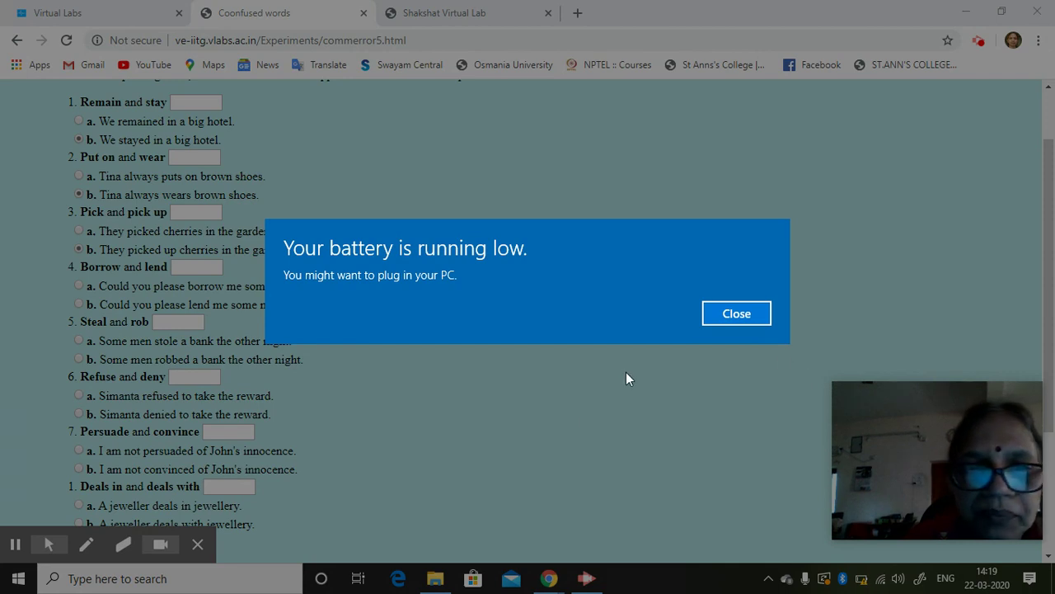
{"action": "left_click", "coordinate": [729, 314]}
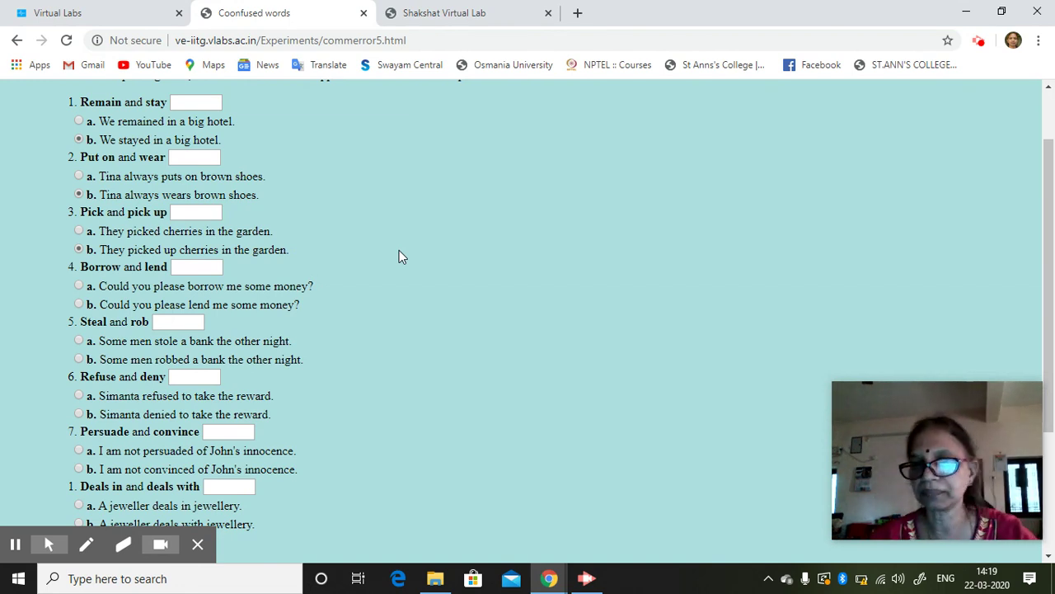
{"action": "scroll", "coordinate": [403, 256], "scroll_direction": "up", "scroll_amount": 1}
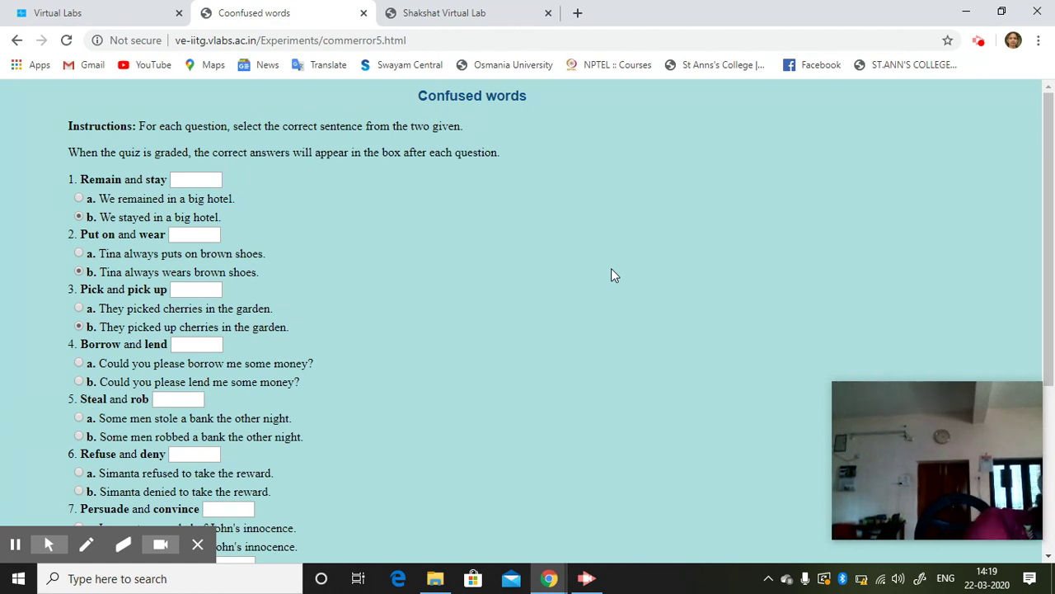
Close the extra Shakshat Virtual Lab tab and the Confused words quiz tab
{"action": "left_click", "coordinate": [548, 13]}
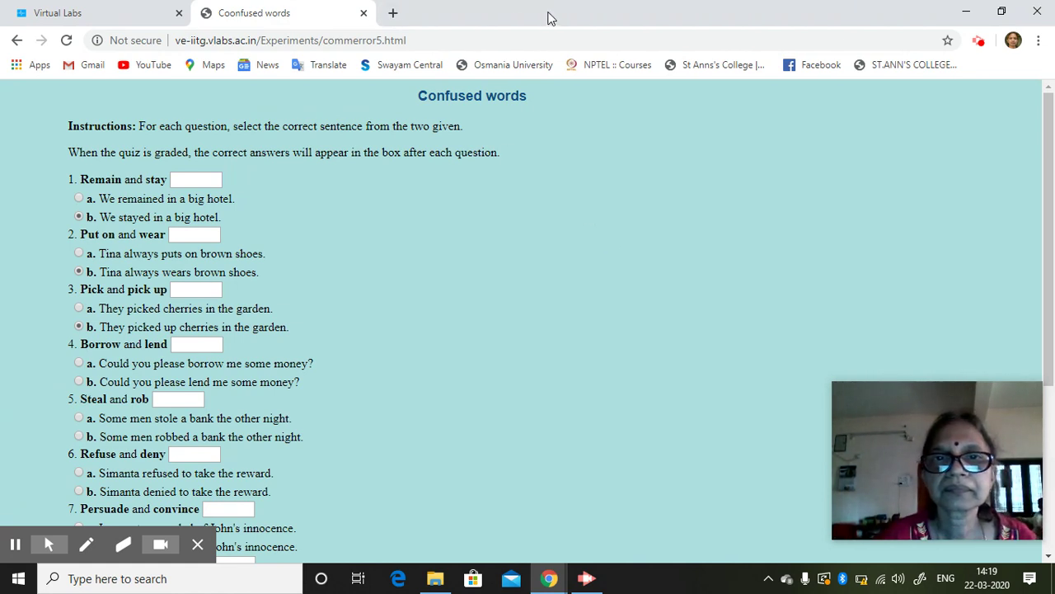
{"action": "left_click", "coordinate": [365, 13]}
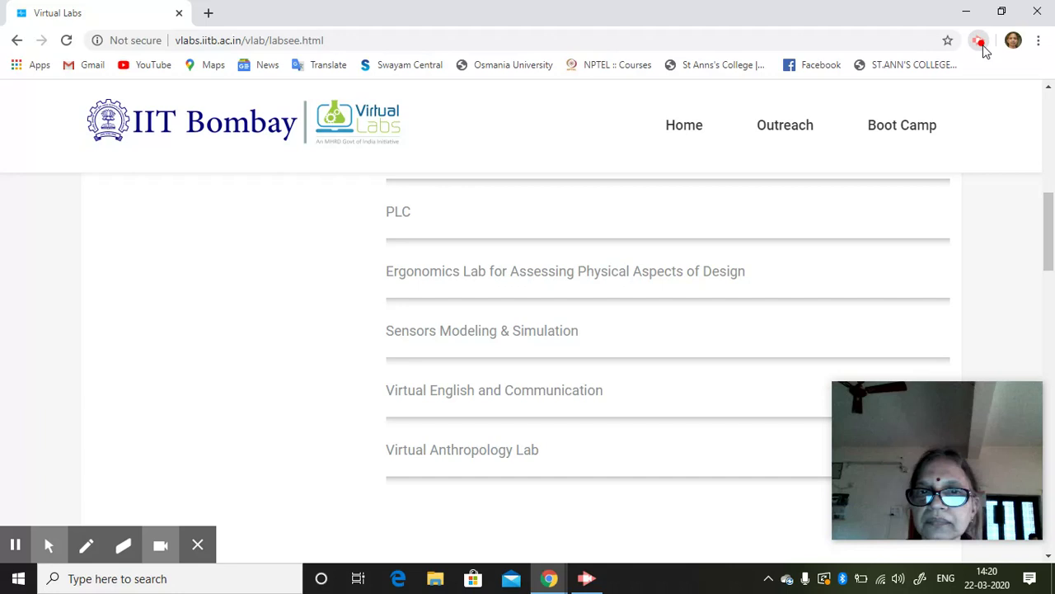
Open the Virtual English and Communication lab and its Common Errors in English module
{"action": "left_click", "coordinate": [475, 390]}
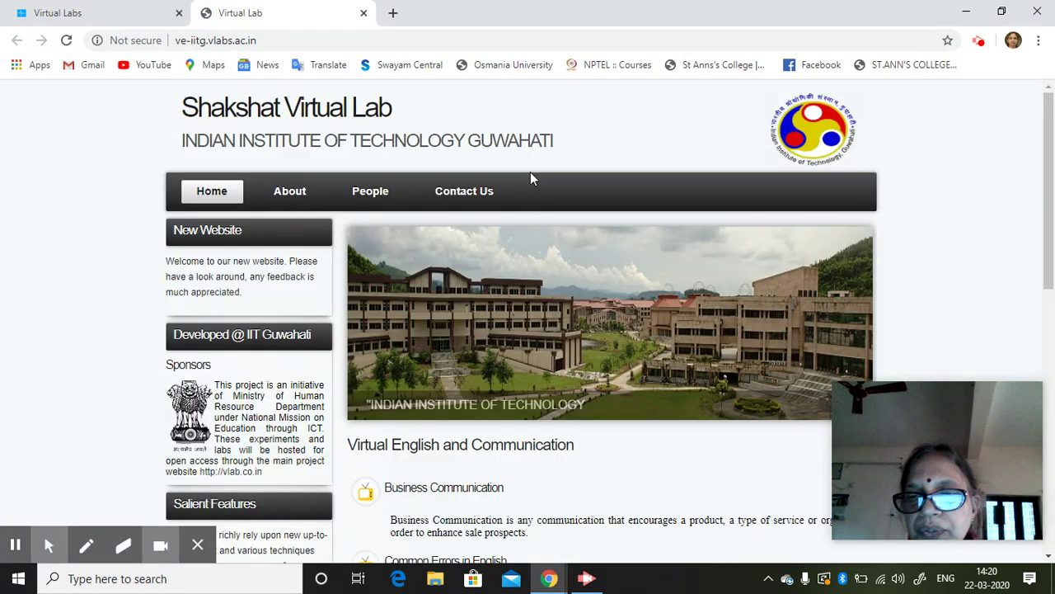
{"action": "scroll", "coordinate": [611, 363], "scroll_direction": "down", "scroll_amount": 1}
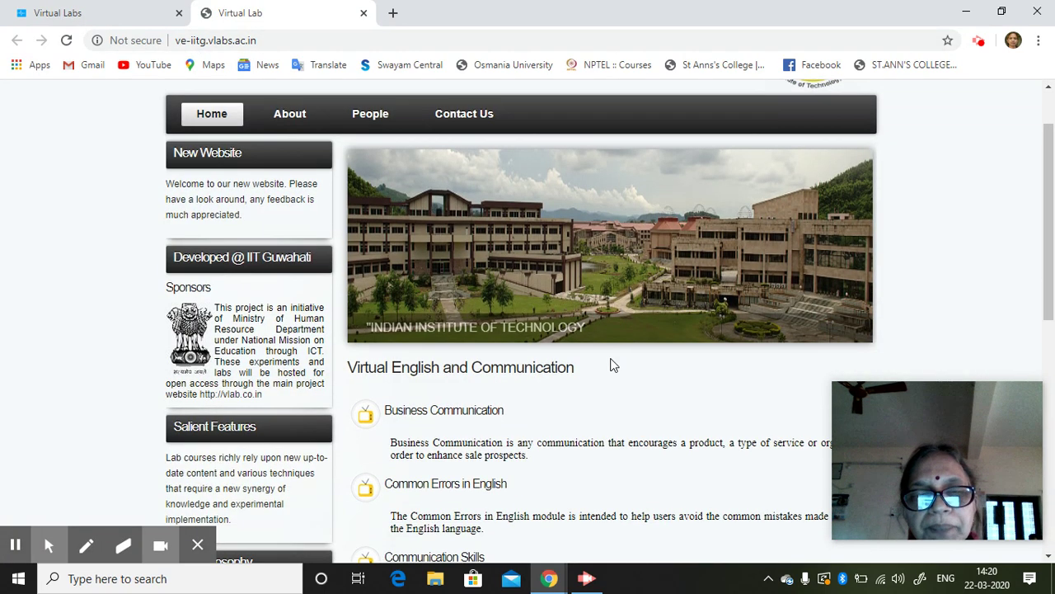
{"action": "scroll", "coordinate": [611, 365], "scroll_direction": "down", "scroll_amount": 3}
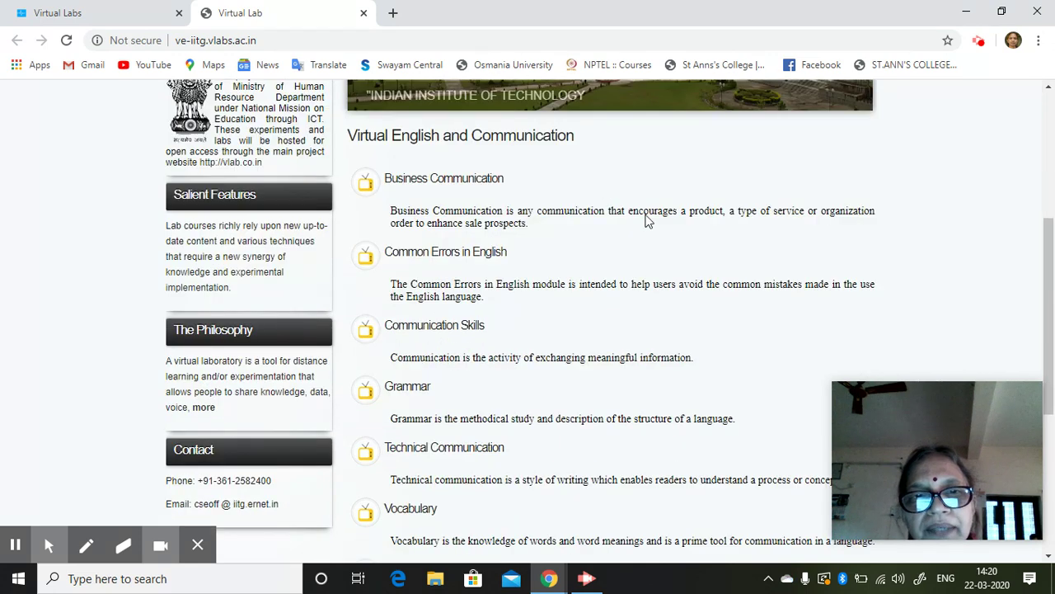
{"action": "left_click", "coordinate": [477, 253]}
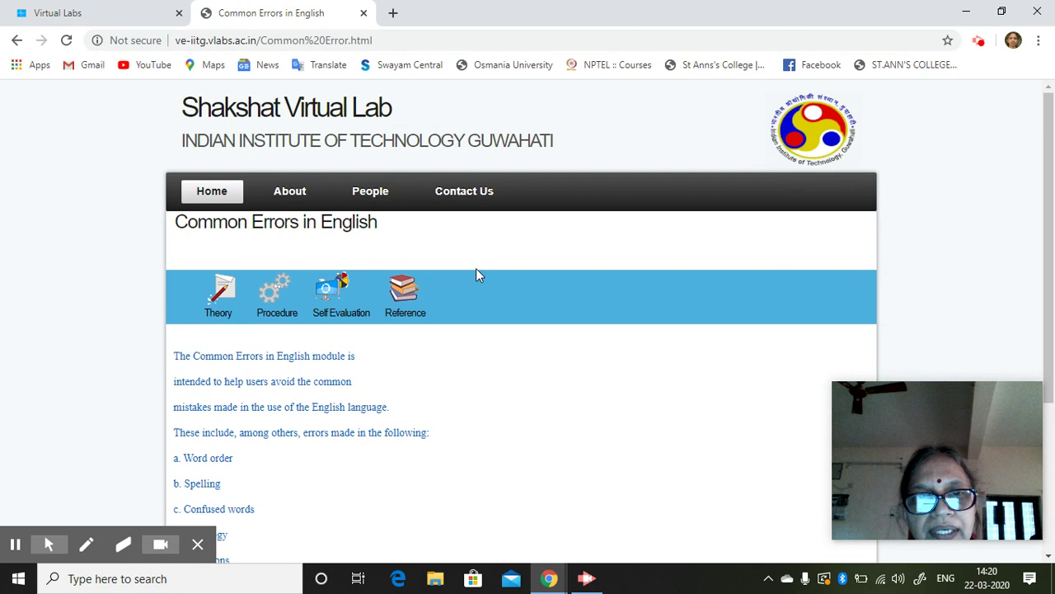
Move through the Theory and Procedure pages to the six-exercise Self Evaluation list
{"action": "left_click", "coordinate": [224, 301]}
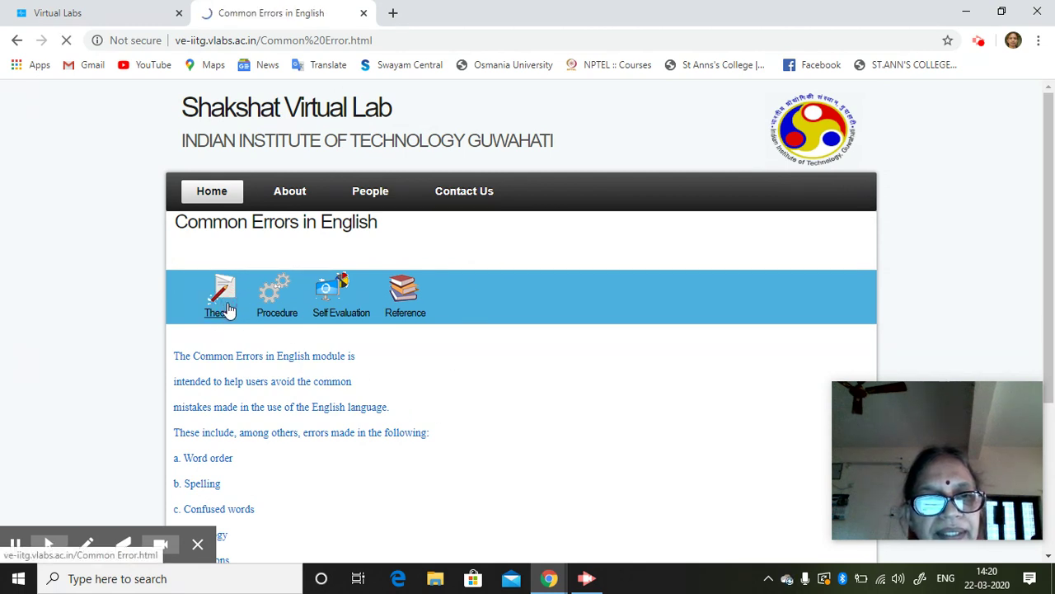
{"action": "scroll", "coordinate": [266, 407], "scroll_direction": "down", "scroll_amount": 1}
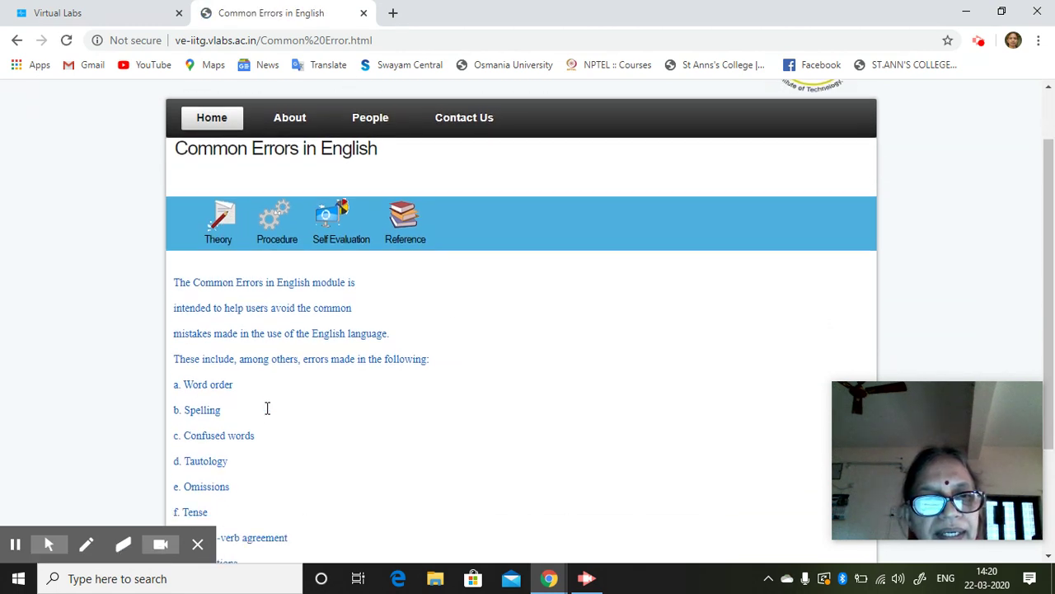
{"action": "left_click", "coordinate": [277, 236]}
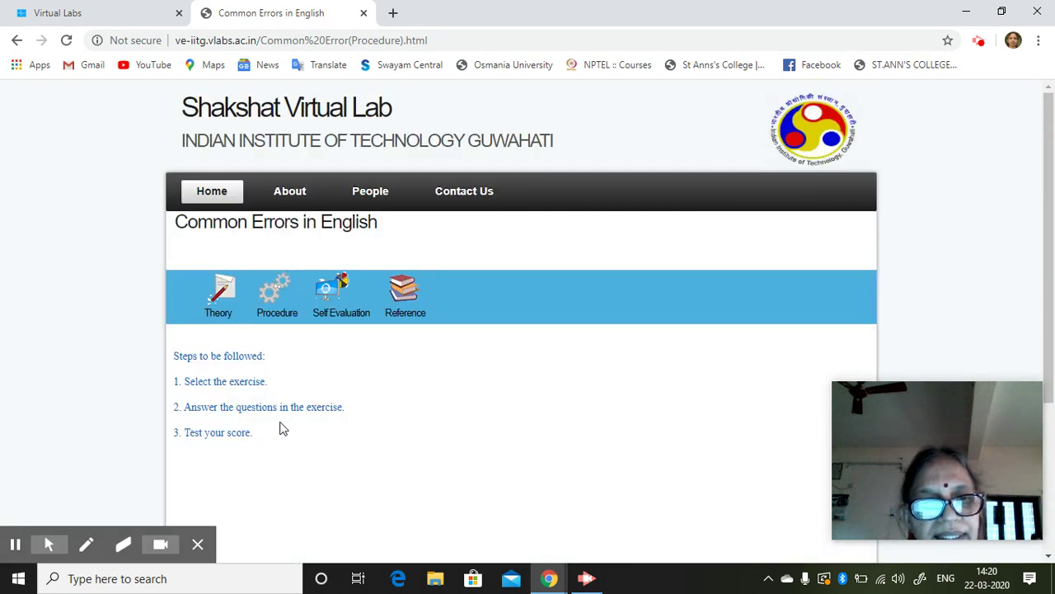
{"action": "left_click", "coordinate": [346, 300]}
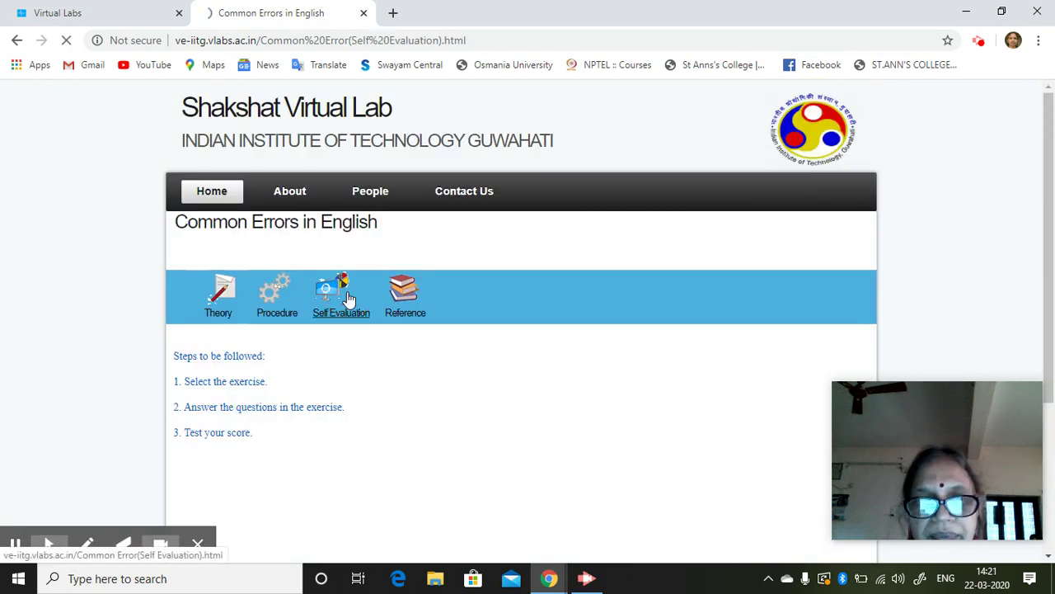
{"action": "scroll", "coordinate": [451, 404], "scroll_direction": "down", "scroll_amount": 2}
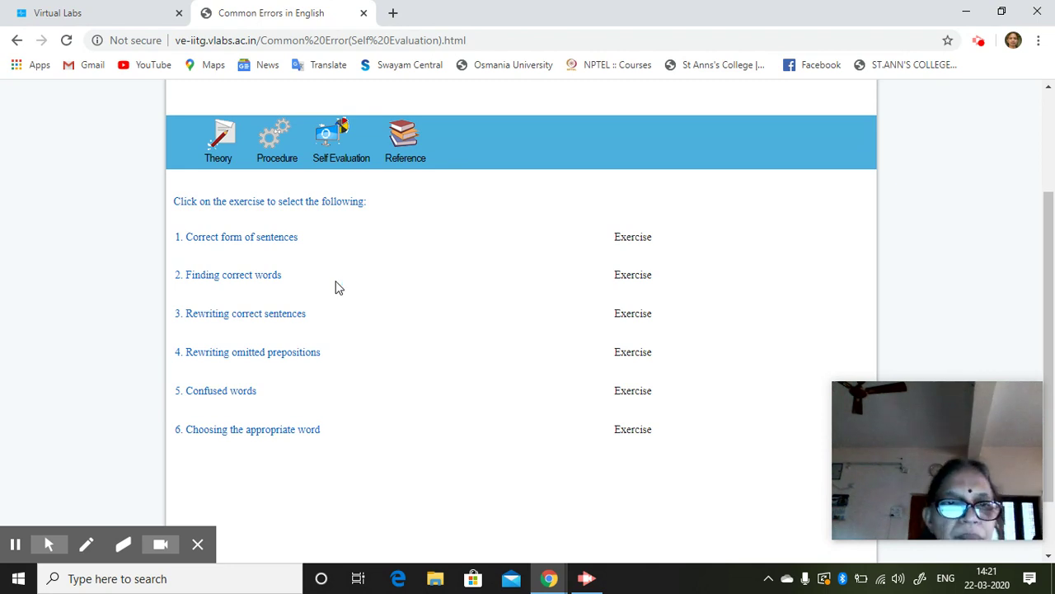
Open the '5. Confused words' exercise and look over its ten questions
{"action": "left_click", "coordinate": [642, 392]}
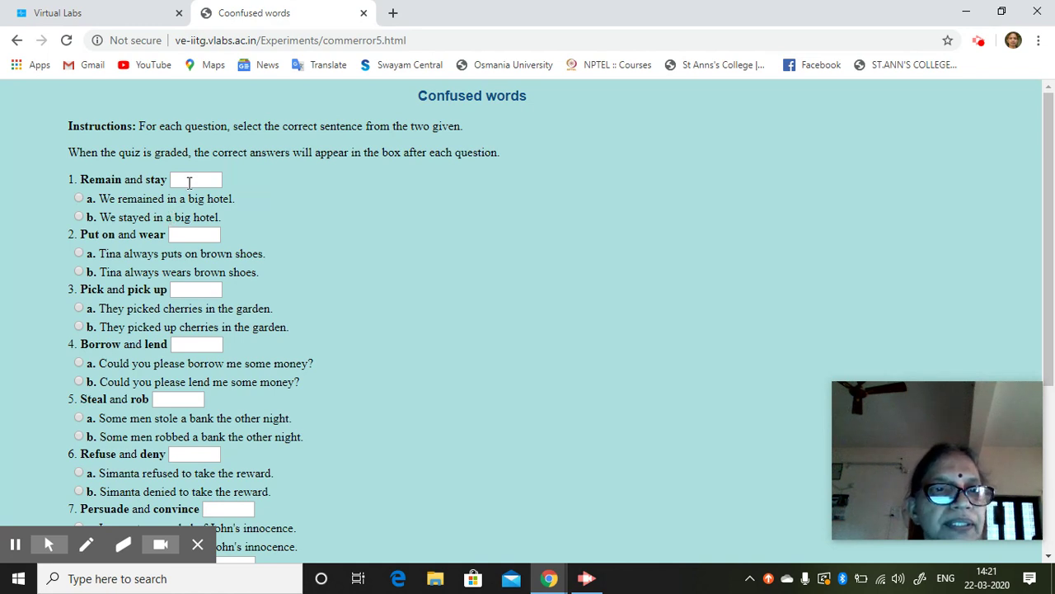
{"action": "scroll", "coordinate": [349, 280], "scroll_direction": "down", "scroll_amount": 2}
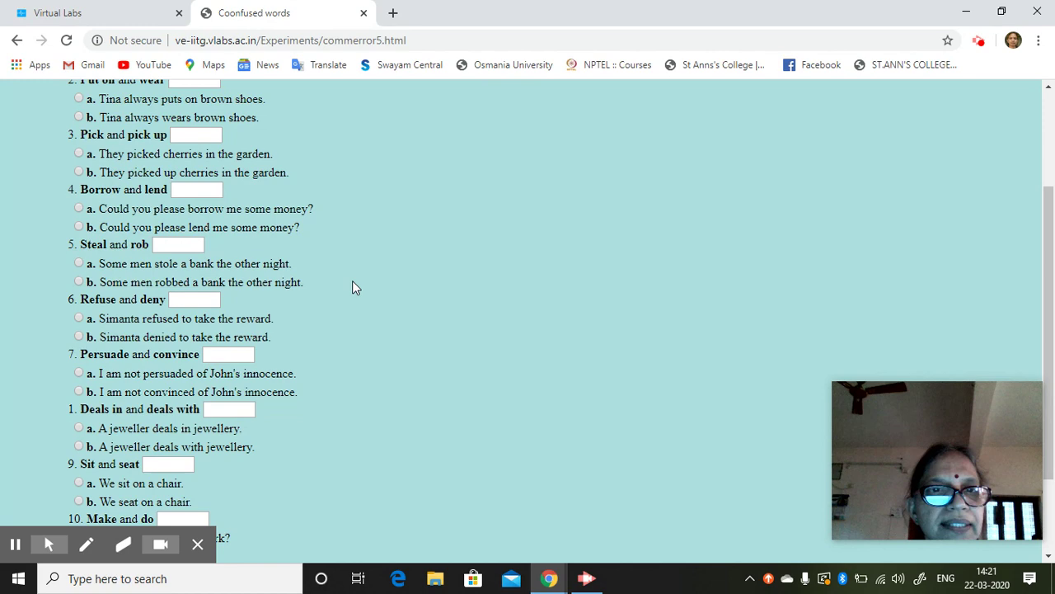
{"action": "scroll", "coordinate": [352, 282], "scroll_direction": "down", "scroll_amount": 2}
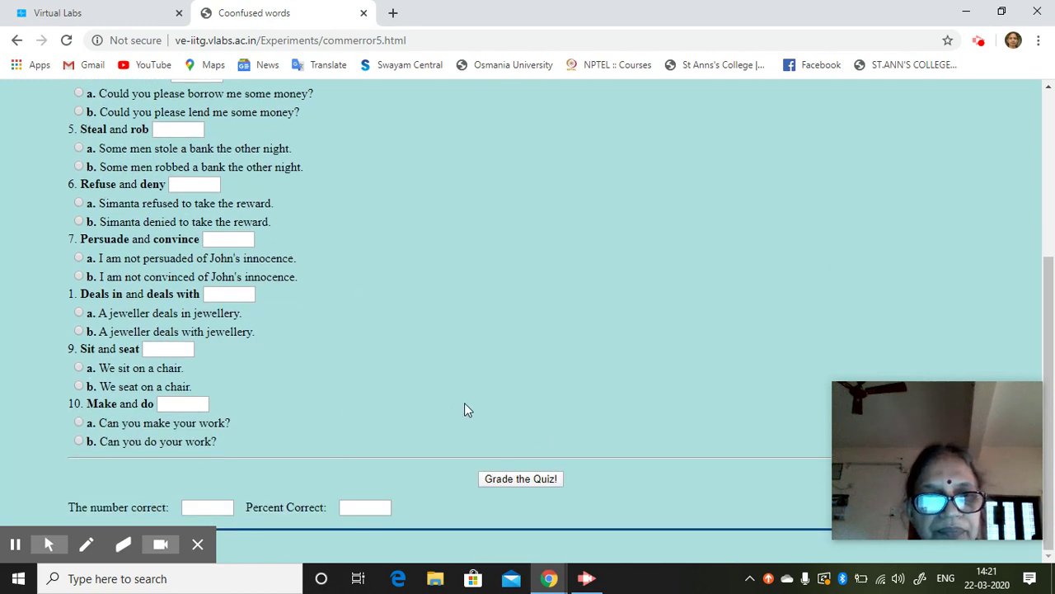
{"action": "scroll", "coordinate": [464, 409], "scroll_direction": "up", "scroll_amount": 4}
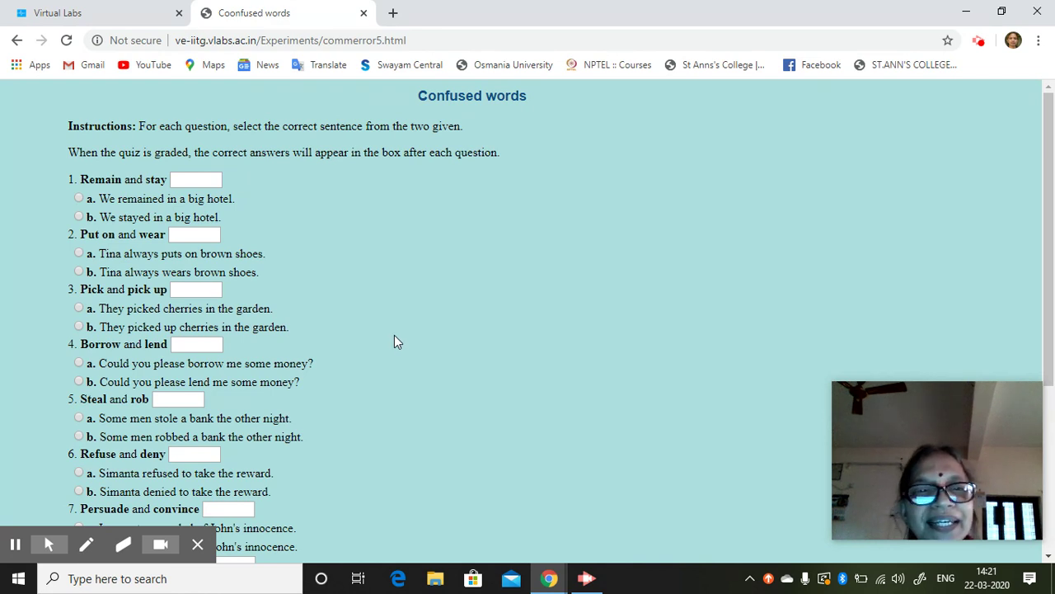
Answer questions 1–6 with option b, from 'We stayed in a big hotel' to 'Simanta denied to take the reward'
{"action": "left_click", "coordinate": [79, 218]}
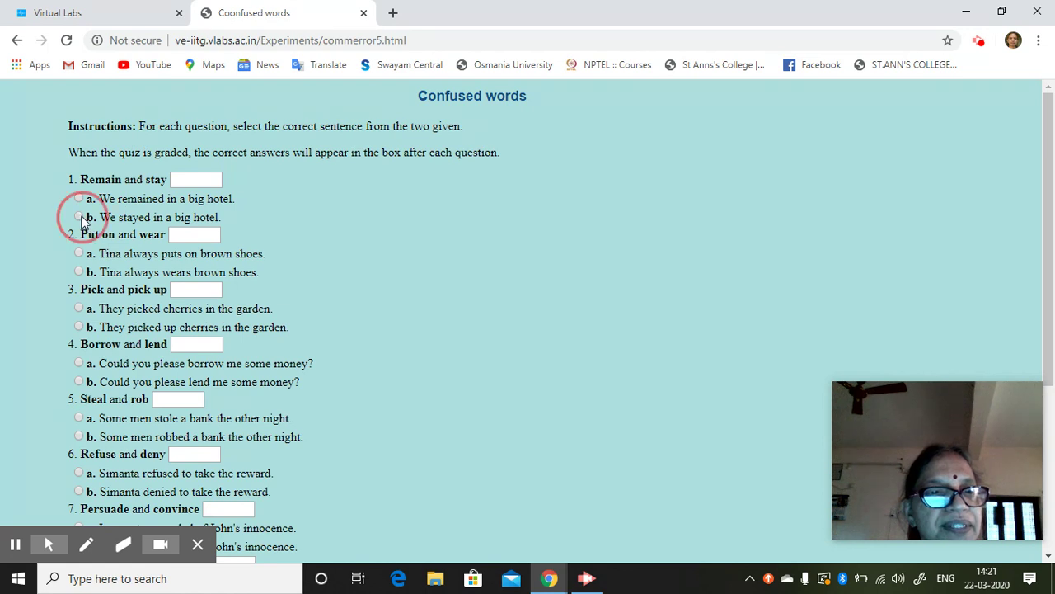
{"action": "left_click", "coordinate": [79, 273]}
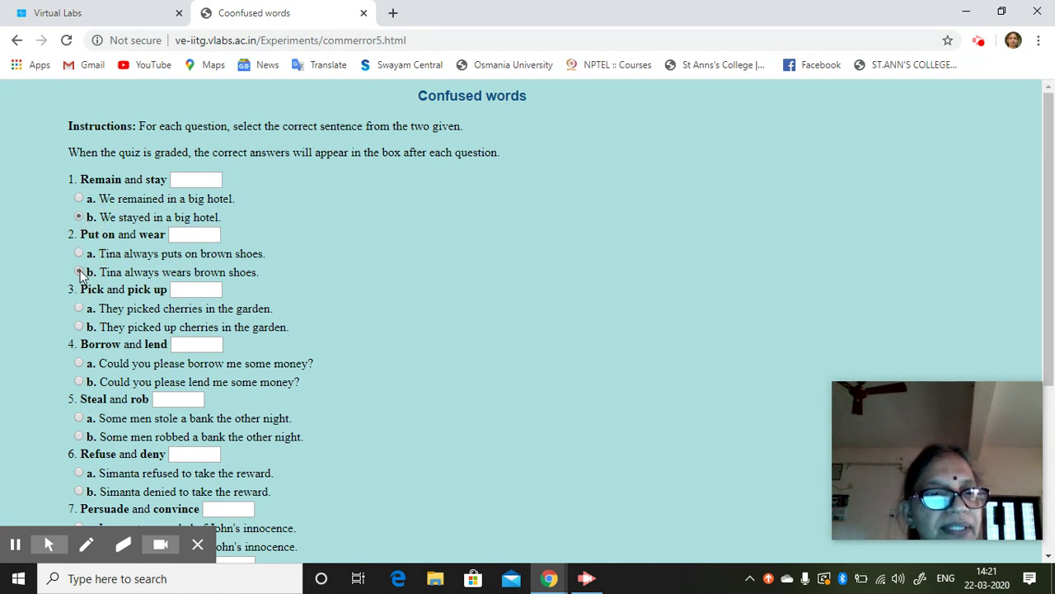
{"action": "left_click", "coordinate": [80, 327]}
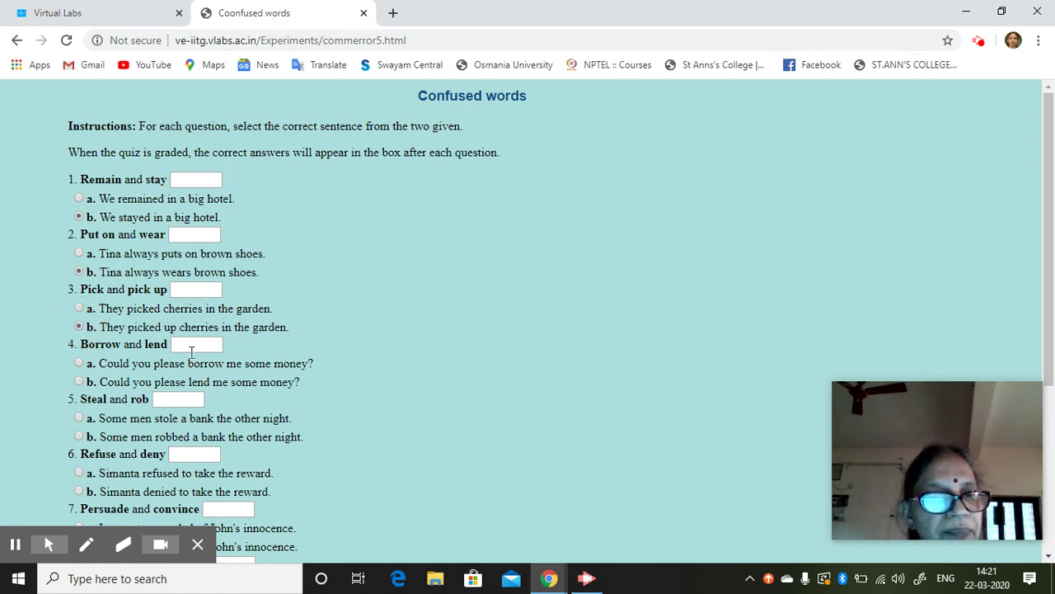
{"action": "left_click", "coordinate": [79, 381]}
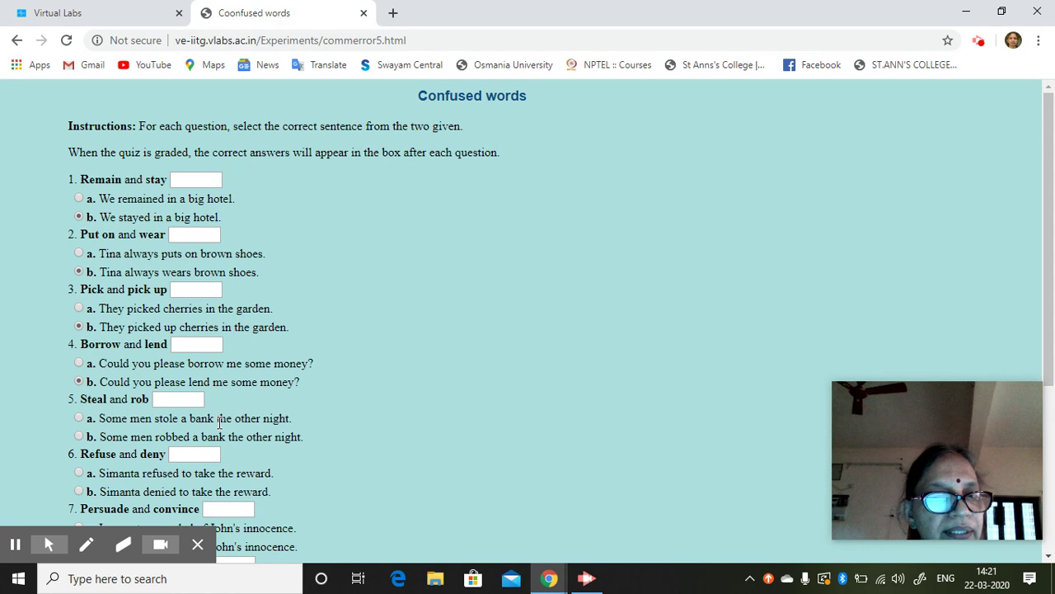
{"action": "left_click", "coordinate": [79, 437]}
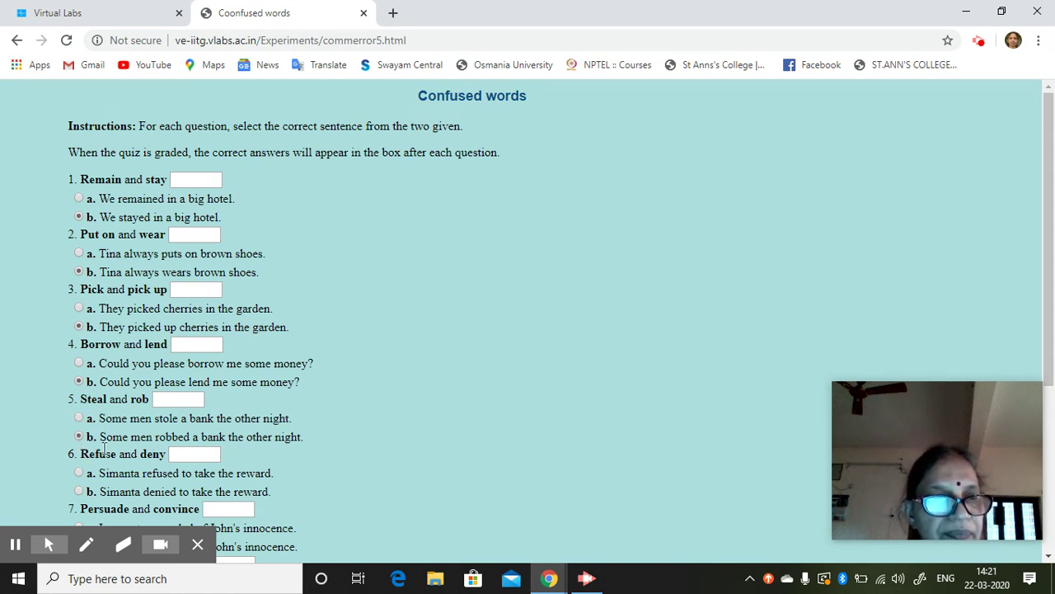
{"action": "scroll", "coordinate": [365, 430], "scroll_direction": "down", "scroll_amount": 1}
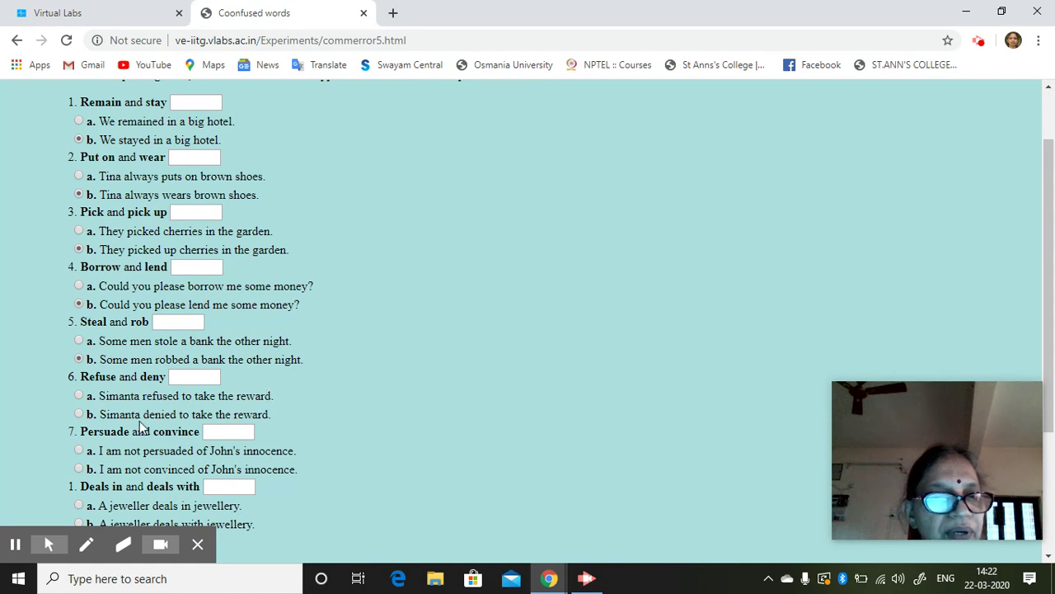
{"action": "left_click", "coordinate": [79, 414]}
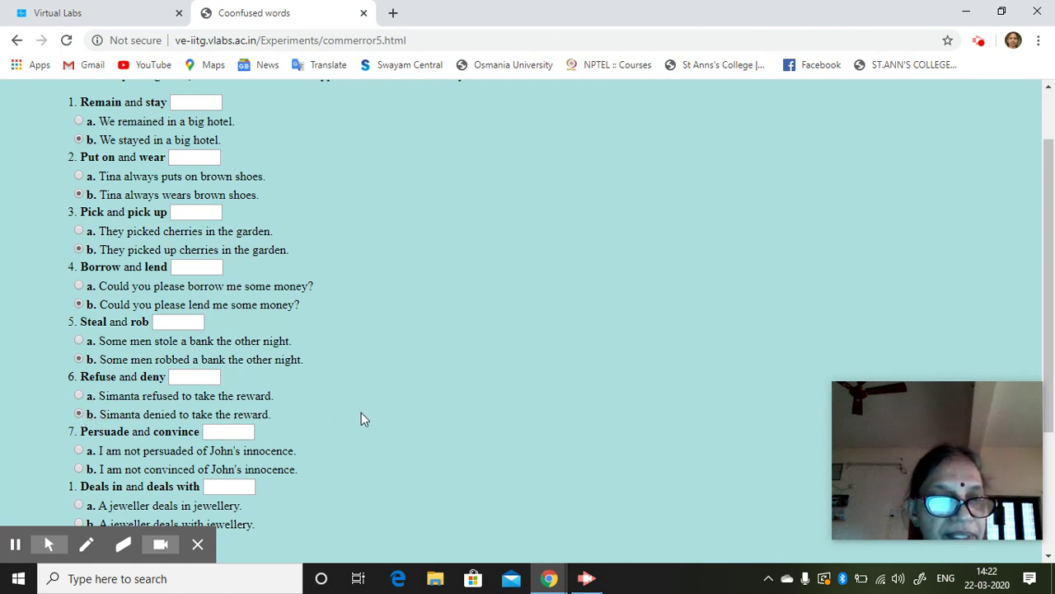
Answer questions 7–10 with option b, from 'I am not convinced' to 'Can you do your work'
{"action": "scroll", "coordinate": [361, 419], "scroll_direction": "down", "scroll_amount": 1}
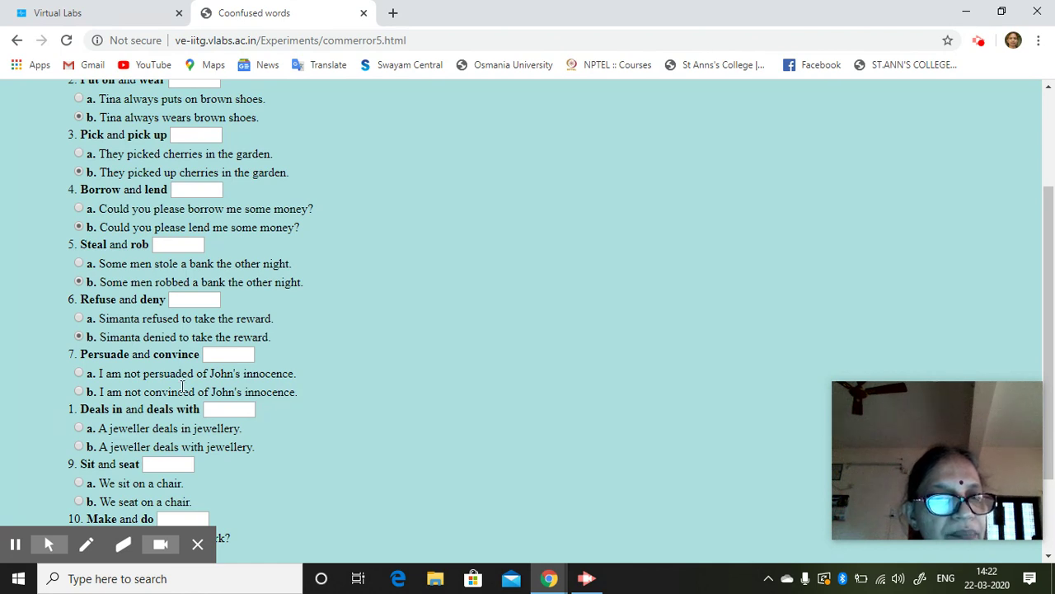
{"action": "left_click", "coordinate": [80, 392]}
{"action": "scroll", "coordinate": [273, 441], "scroll_direction": "down", "scroll_amount": 1}
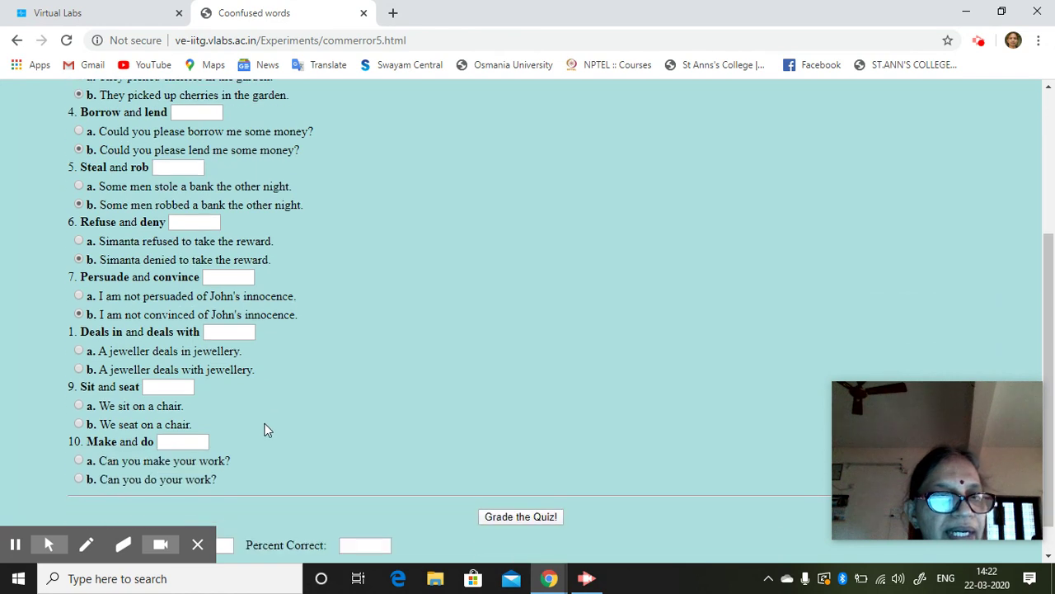
{"action": "left_click", "coordinate": [79, 372]}
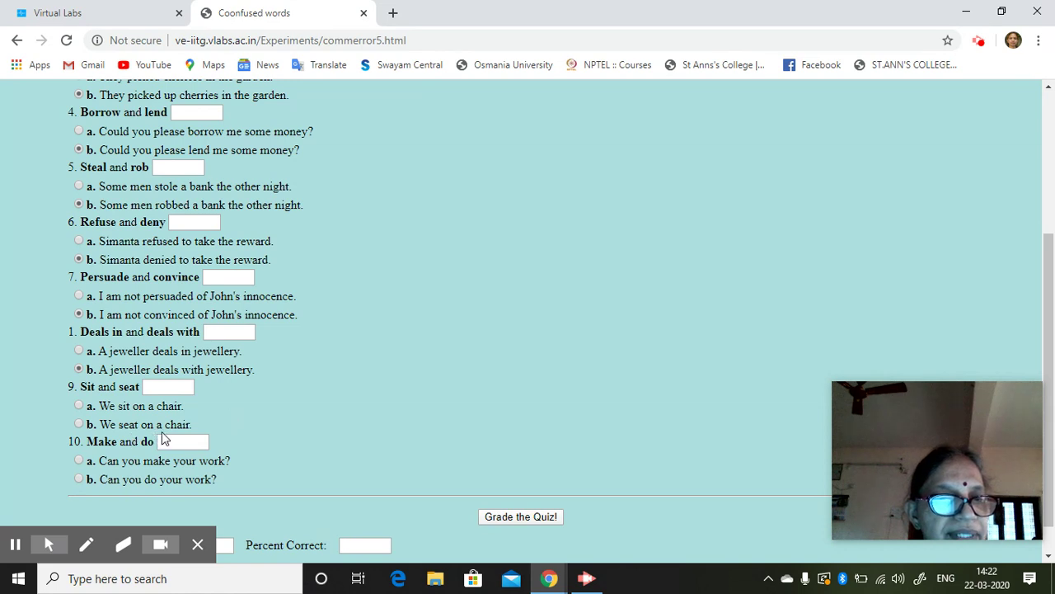
{"action": "left_click", "coordinate": [79, 424]}
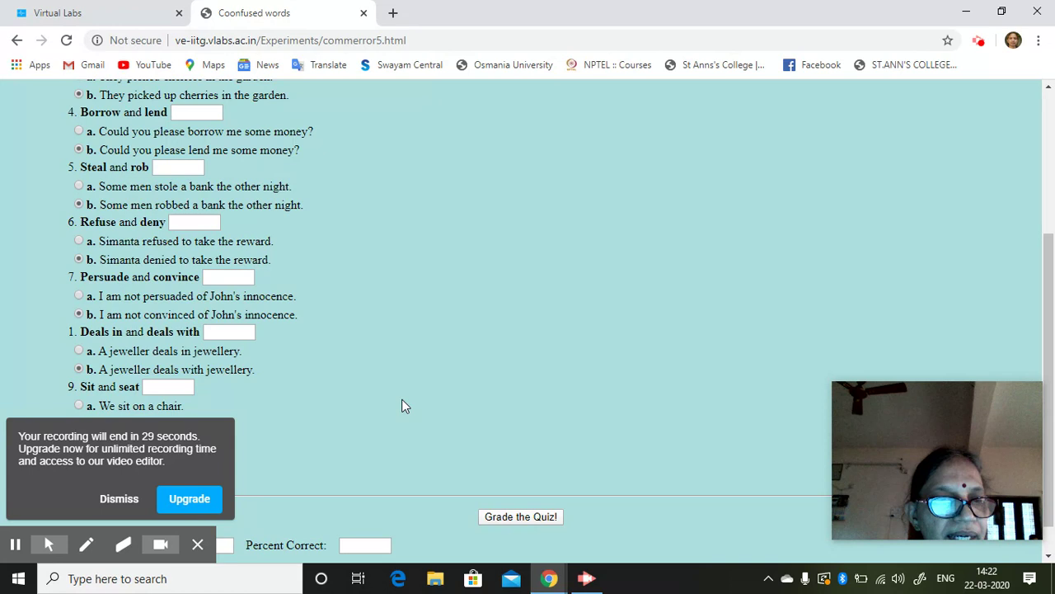
{"action": "left_click", "coordinate": [120, 499]}
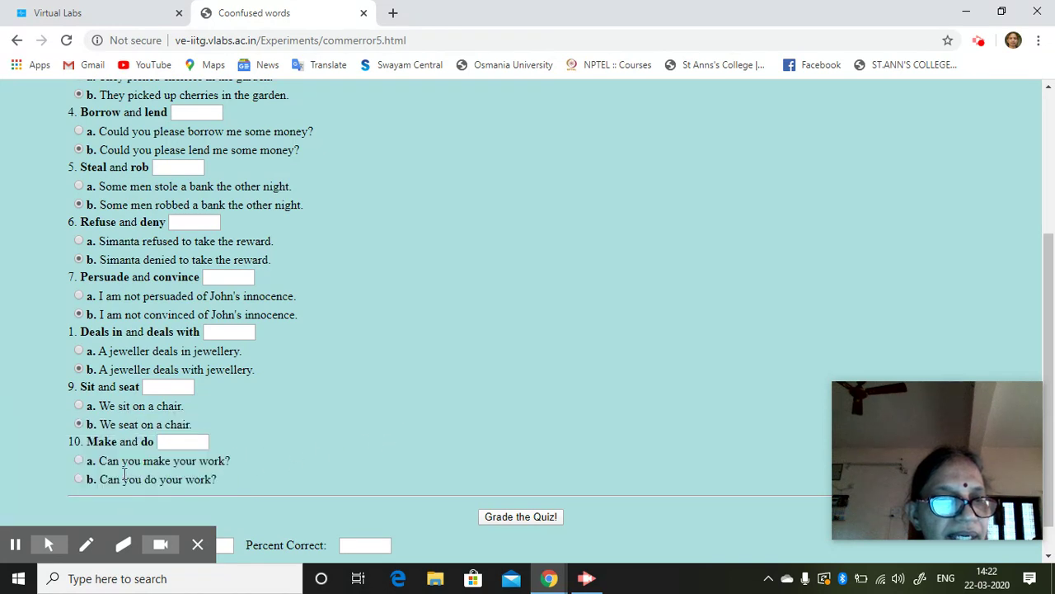
{"action": "left_click", "coordinate": [83, 479]}
{"action": "scroll", "coordinate": [290, 467], "scroll_direction": "down", "scroll_amount": 1}
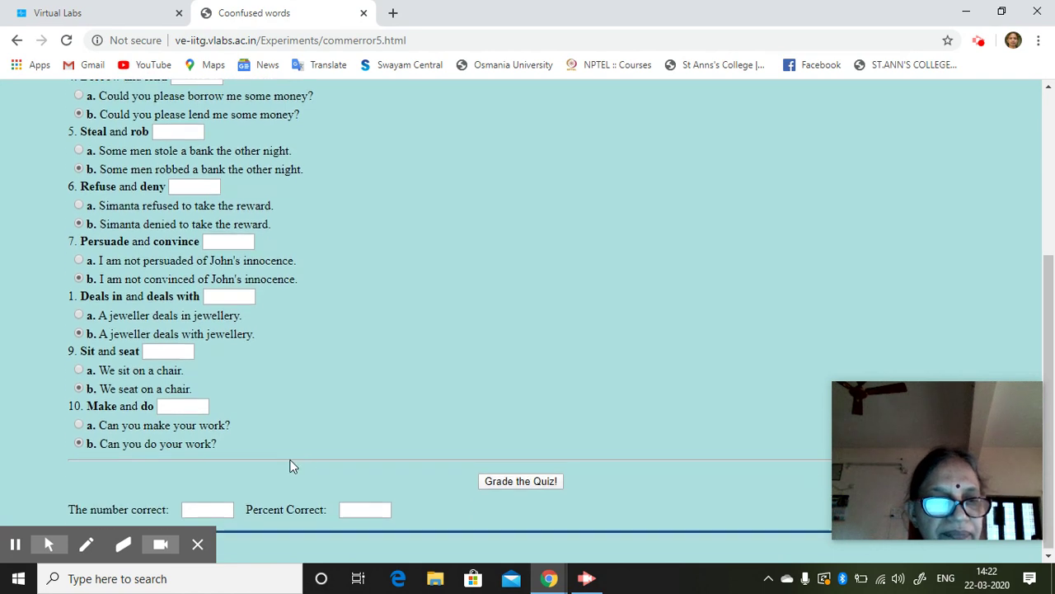
Grade the quiz and check the score: 0 correct, NaN percent
{"action": "left_click", "coordinate": [509, 482]}
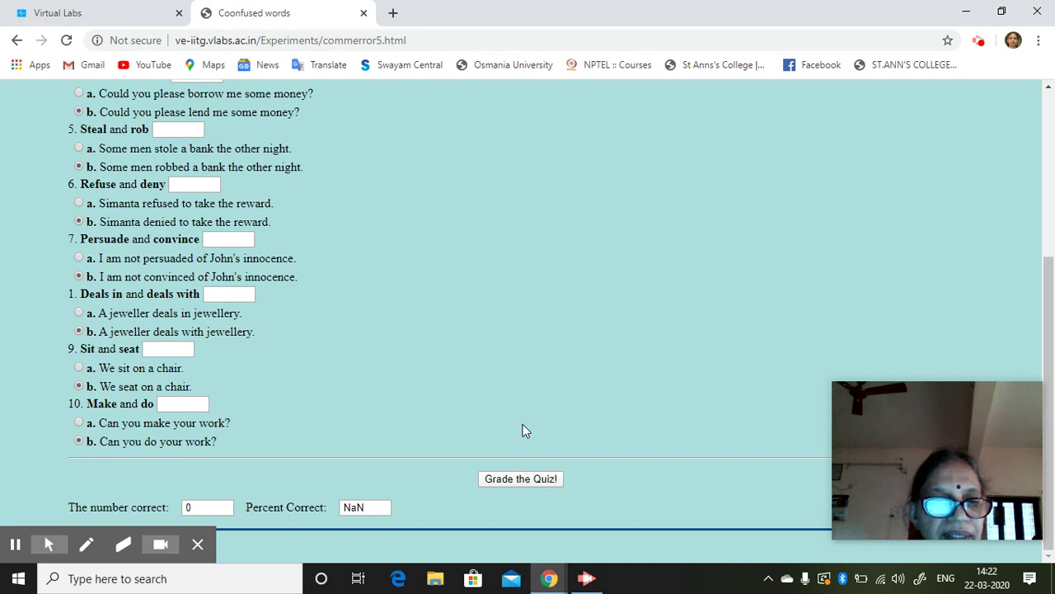
{"action": "scroll", "coordinate": [525, 430], "scroll_direction": "up", "scroll_amount": 3}
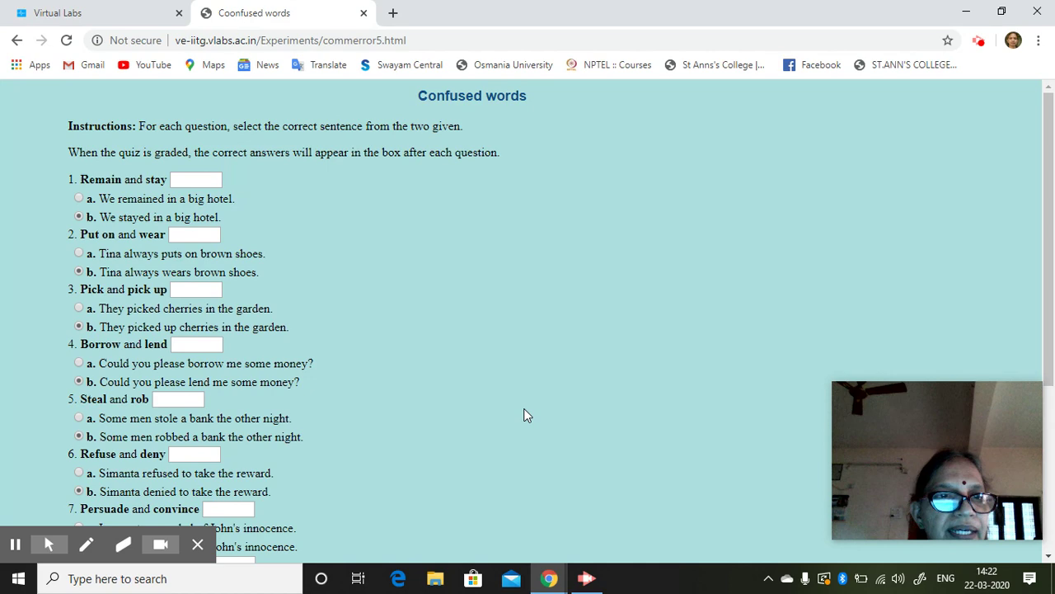
{"action": "scroll", "coordinate": [523, 408], "scroll_direction": "down", "scroll_amount": 3}
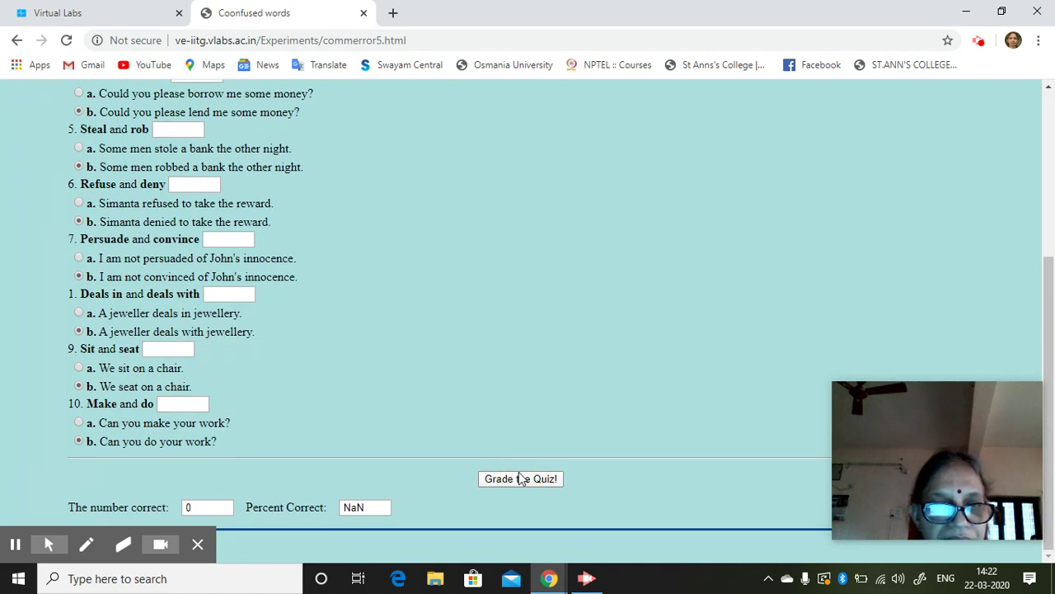
{"action": "left_click", "coordinate": [194, 547]}
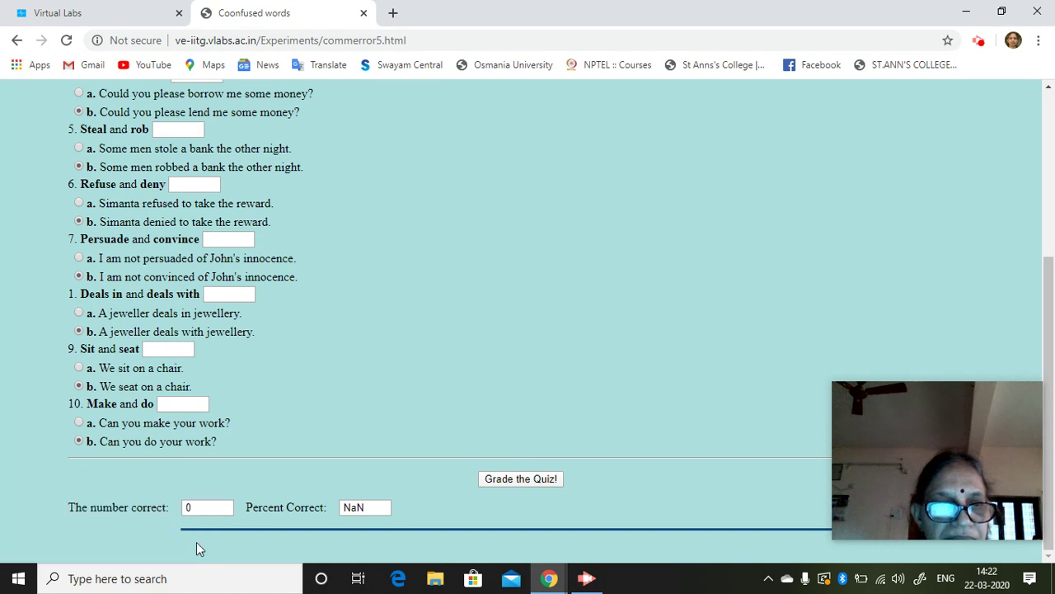
{"action": "scroll", "coordinate": [442, 389], "scroll_direction": "up", "scroll_amount": 4}
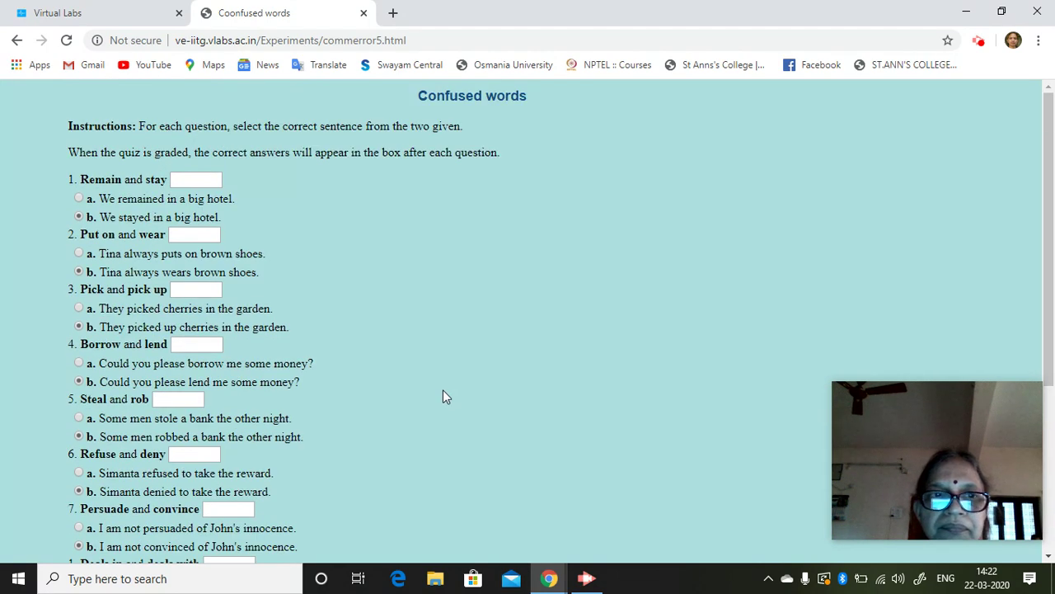
{"action": "scroll", "coordinate": [392, 287], "scroll_direction": "down", "scroll_amount": 3}
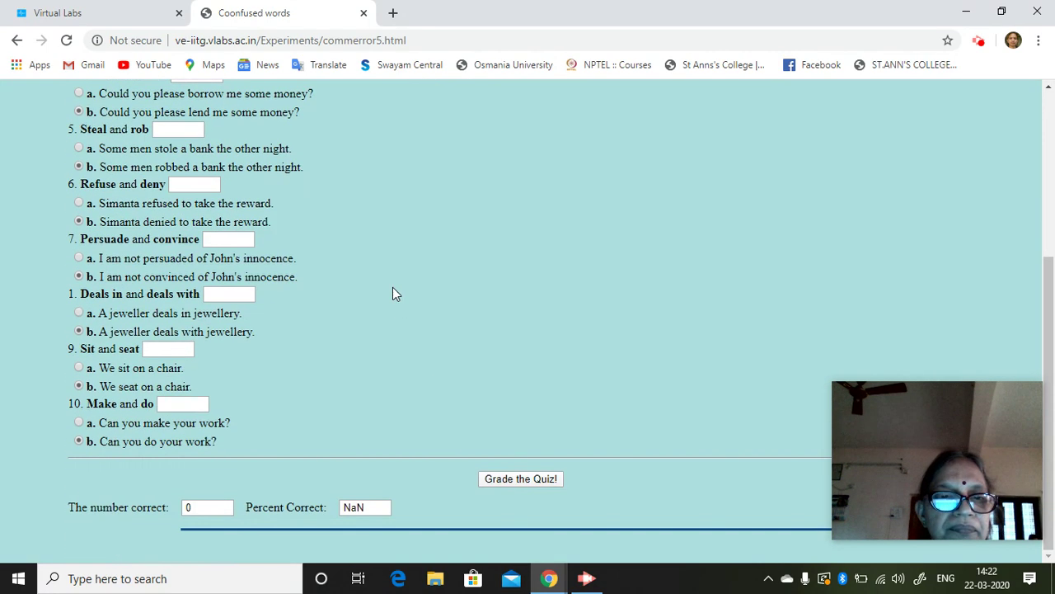